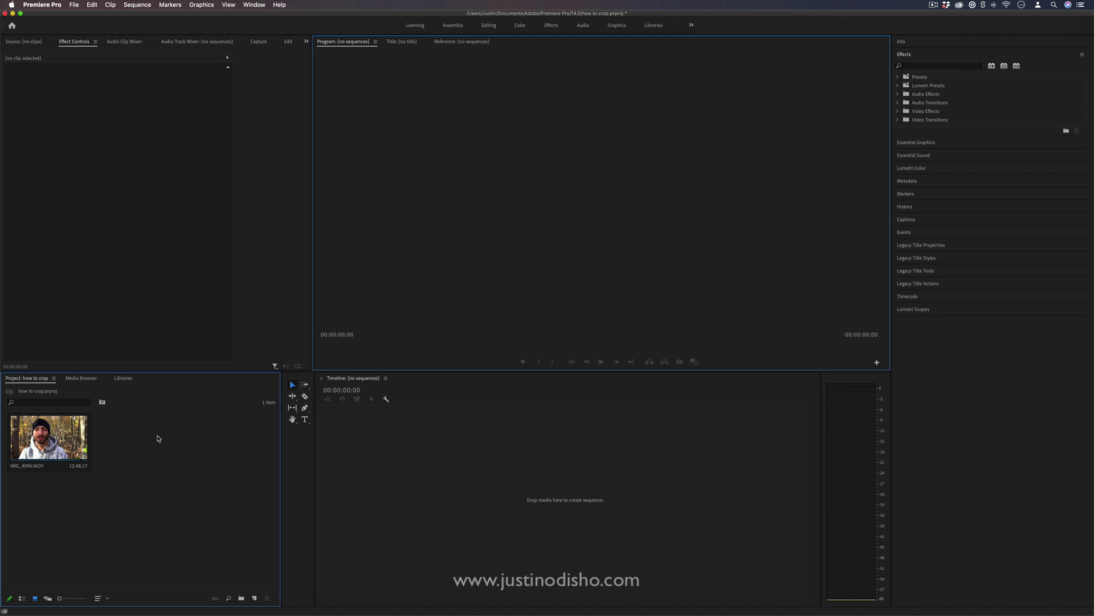
Step: Create an IMG_4096 sequence from the forest selfie clip and play it back
click(83, 436)
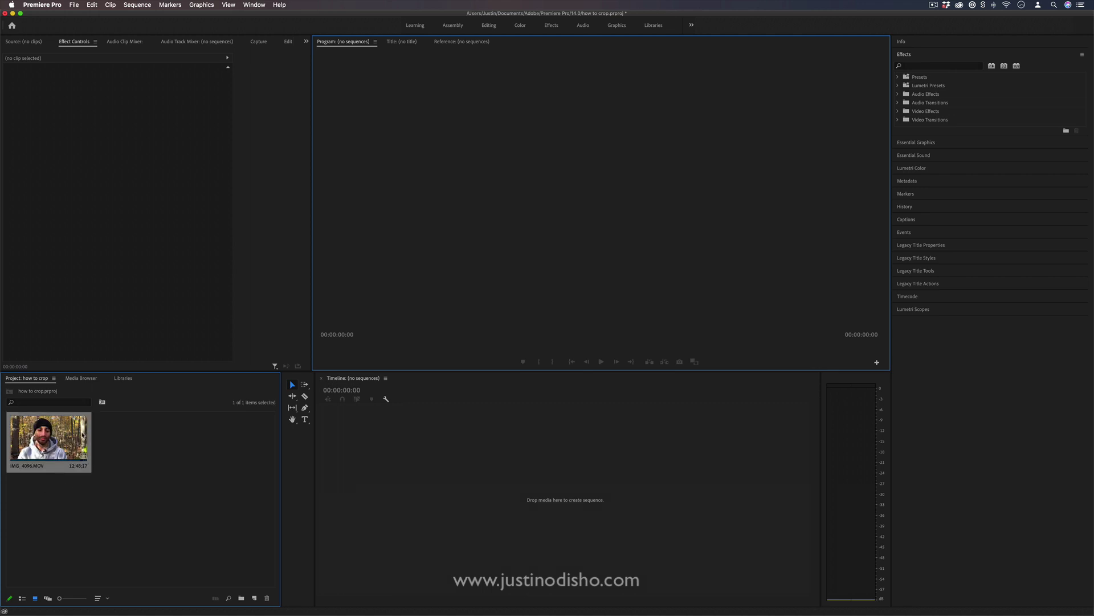
drag(80, 460, 427, 488)
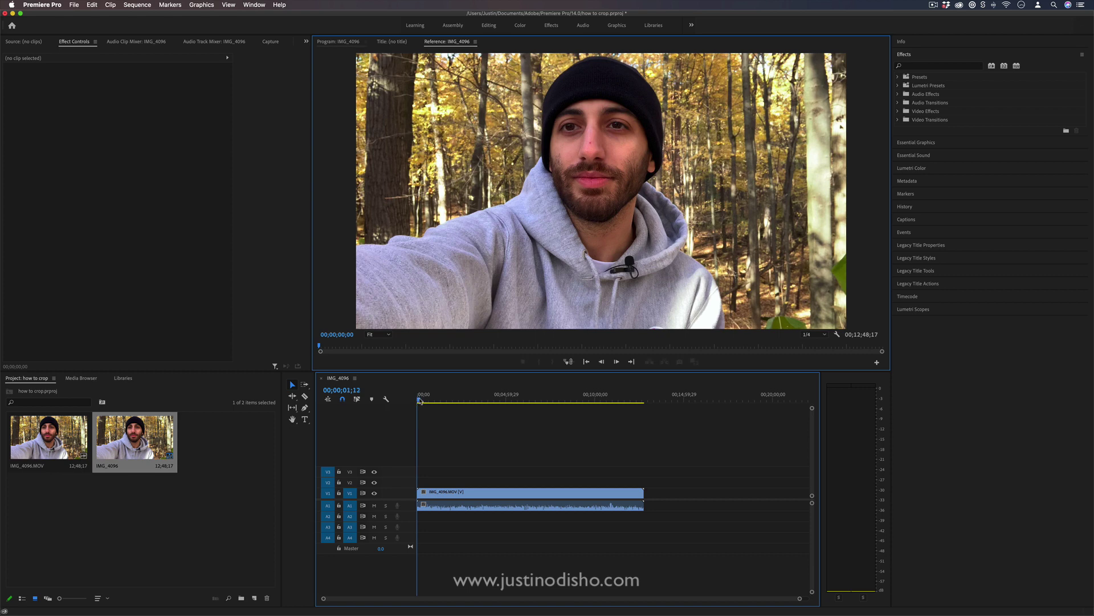
key(space)
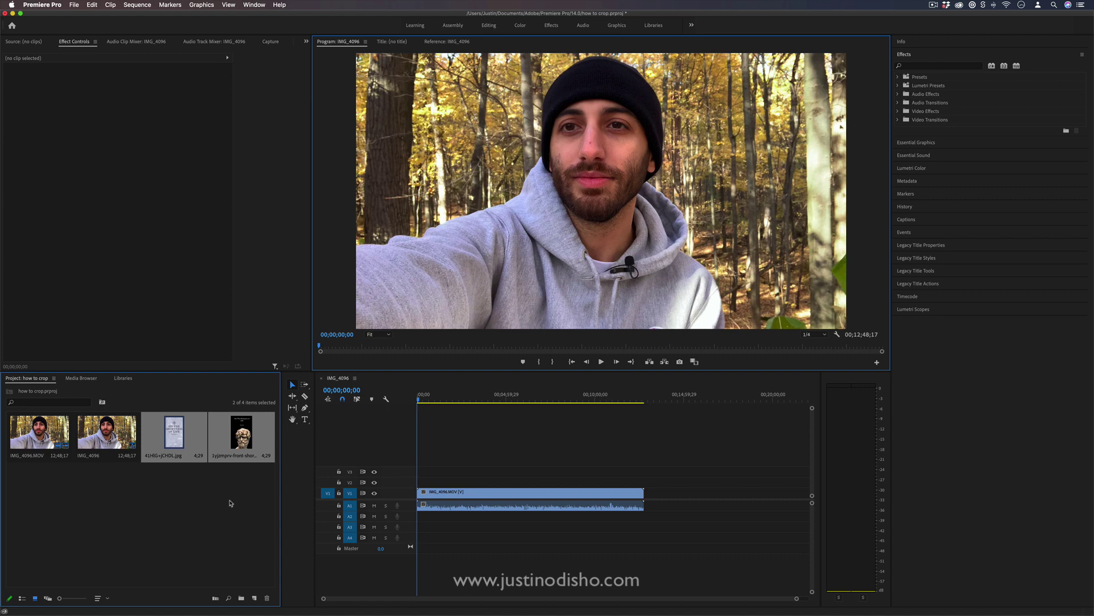
Step: Place the black Seneca cover on V3 and slide it to the upper right (1673, 358)
click(235, 500)
click(241, 433)
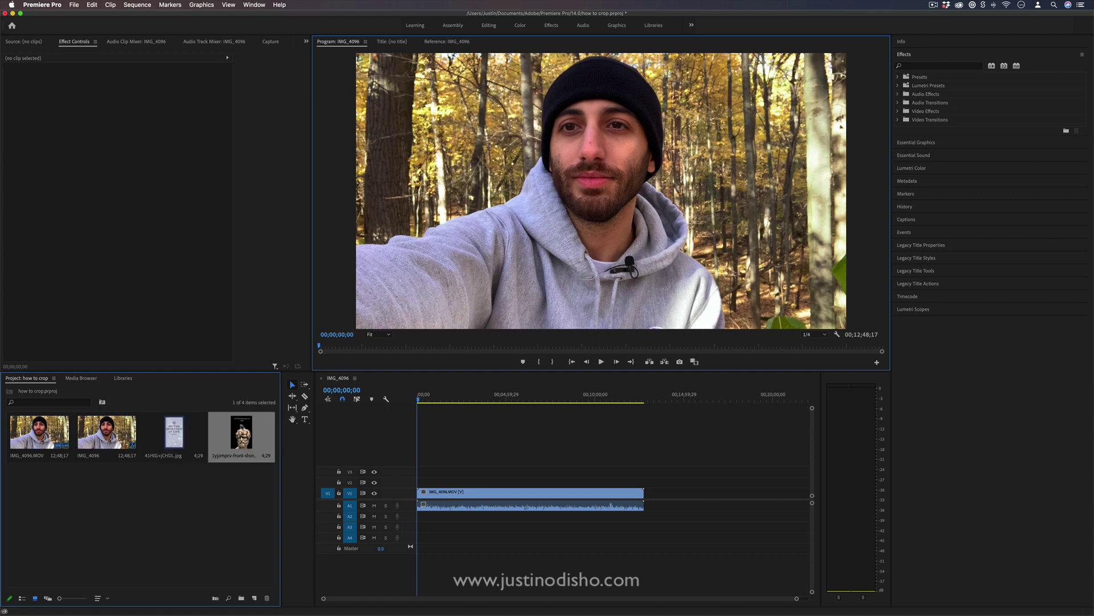
click(187, 429)
click(231, 431)
drag(242, 434, 439, 471)
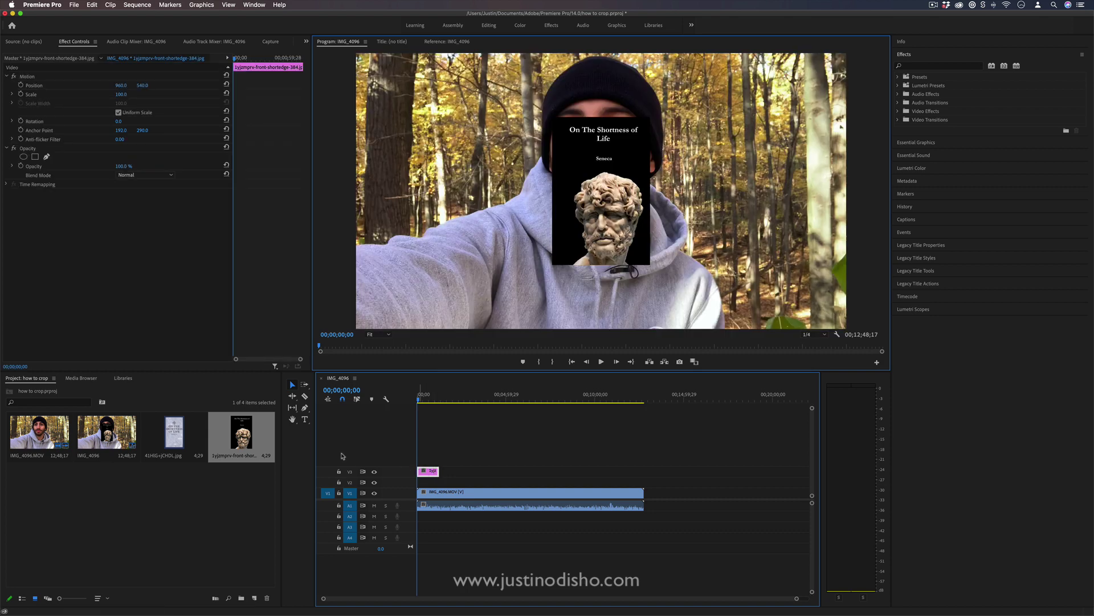
drag(121, 85, 155, 86)
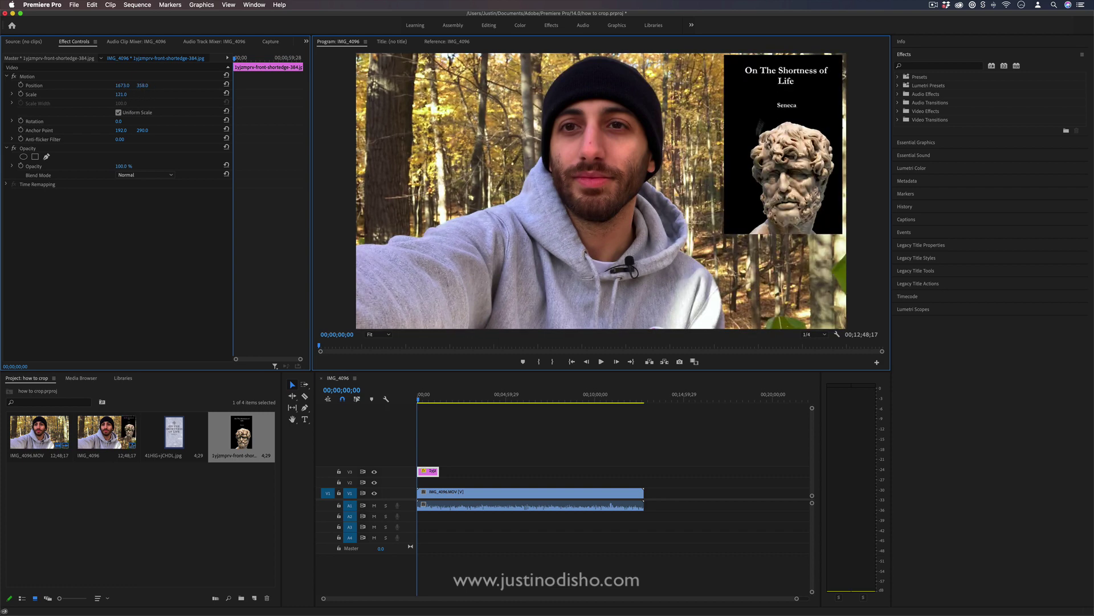
Step: Enlarge the Seneca cover to 141.8 and position it at 1641.2, 418.3 on the right
click(293, 385)
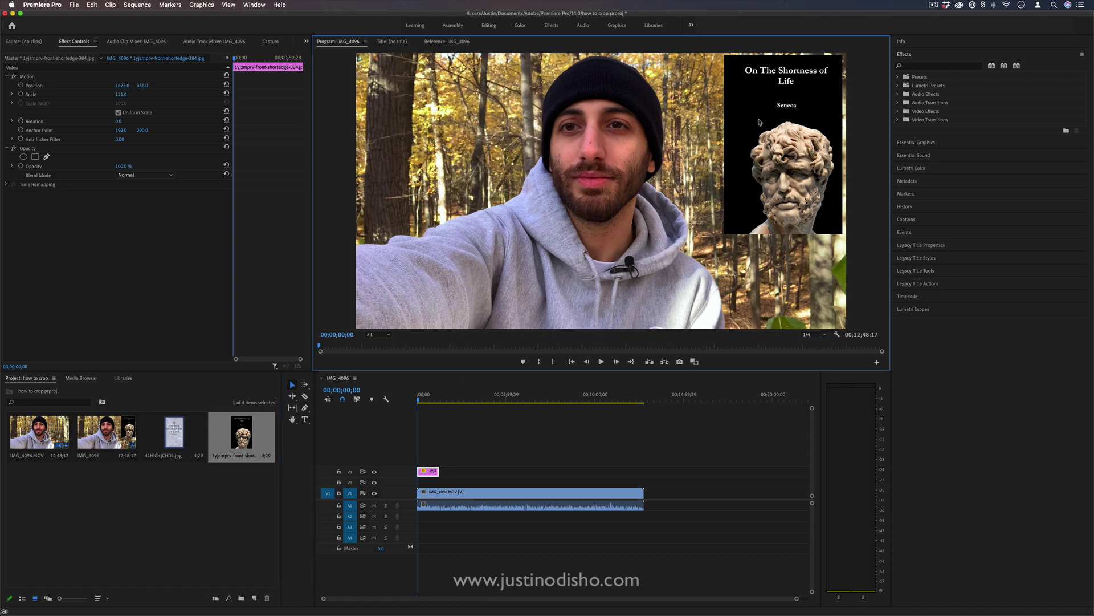
click(44, 86)
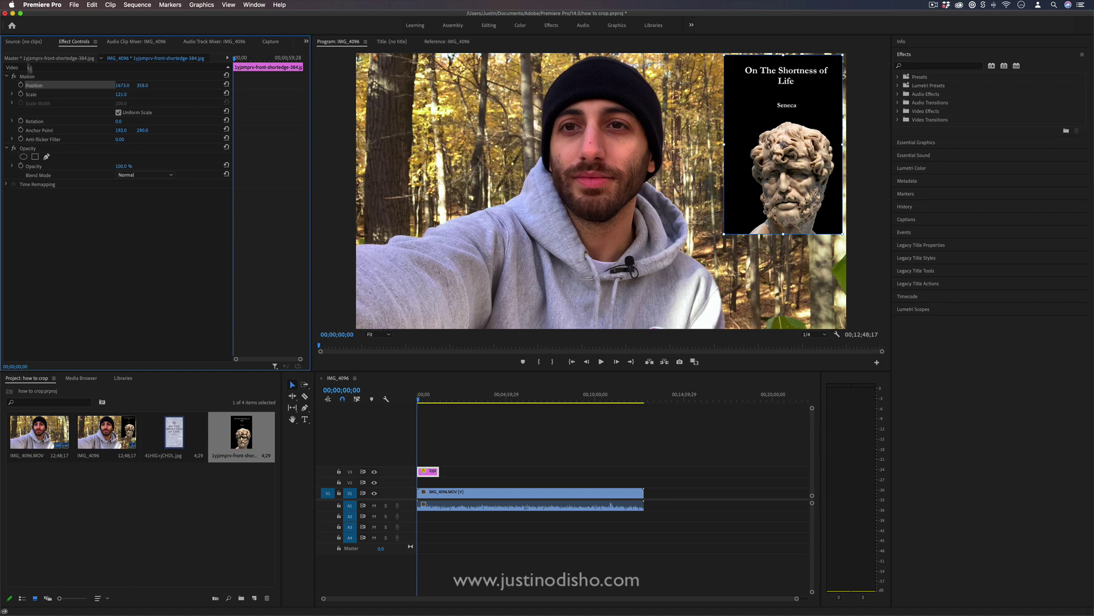
mouse_move(799, 103)
mouse_down()
mouse_move(740, 113)
mouse_move(803, 94)
mouse_up()
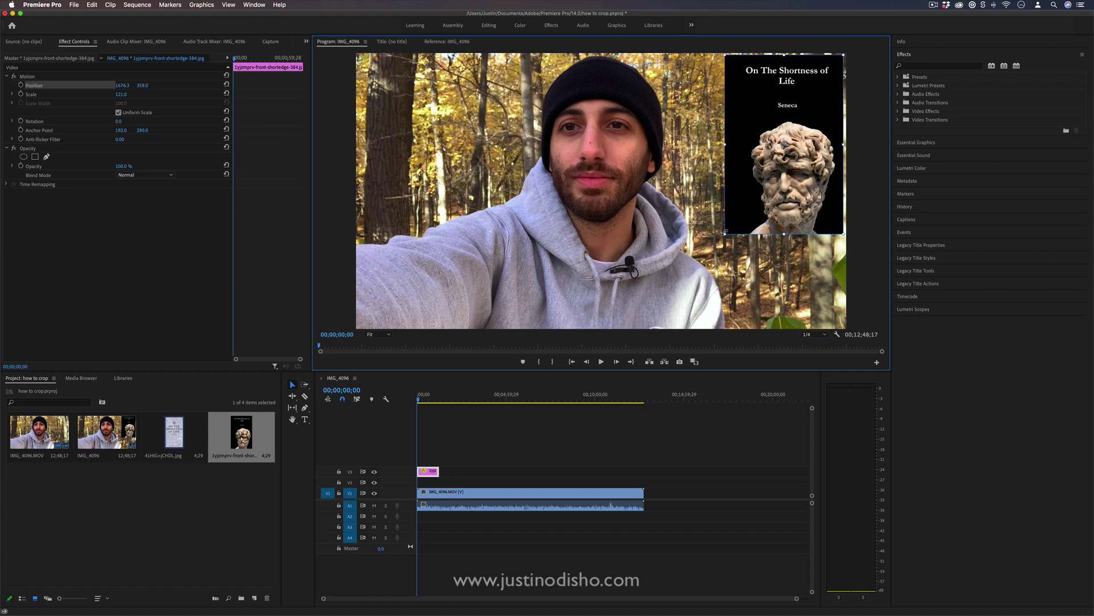
drag(725, 233, 715, 249)
mouse_move(779, 173)
mouse_down()
mouse_move(762, 200)
mouse_move(772, 190)
mouse_up()
Step: Stretch the cover clip on V3 to span the whole selfie video
click(855, 252)
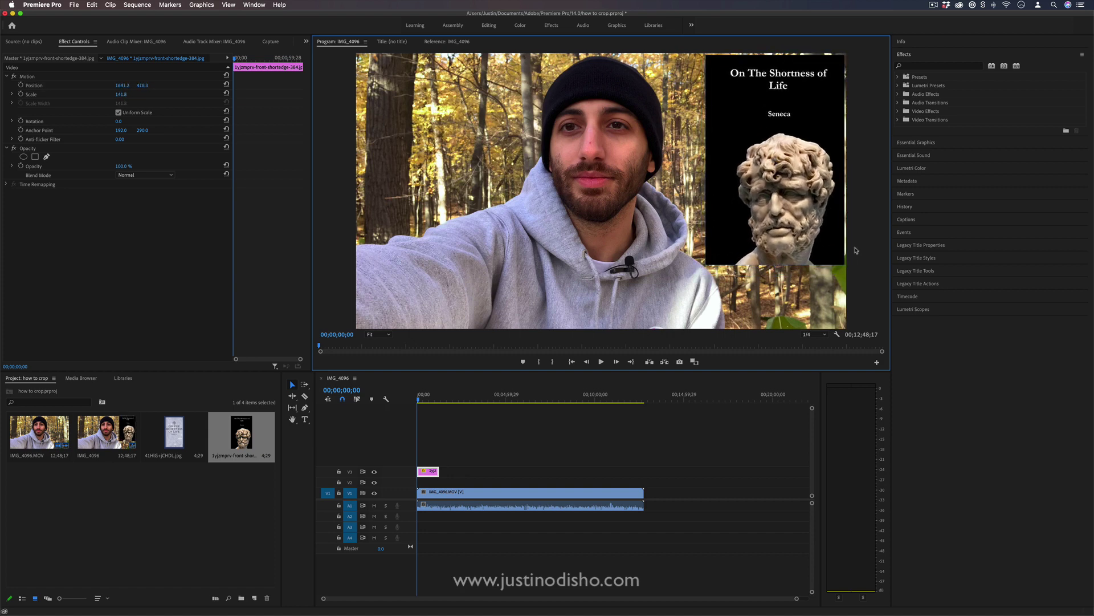
click(423, 397)
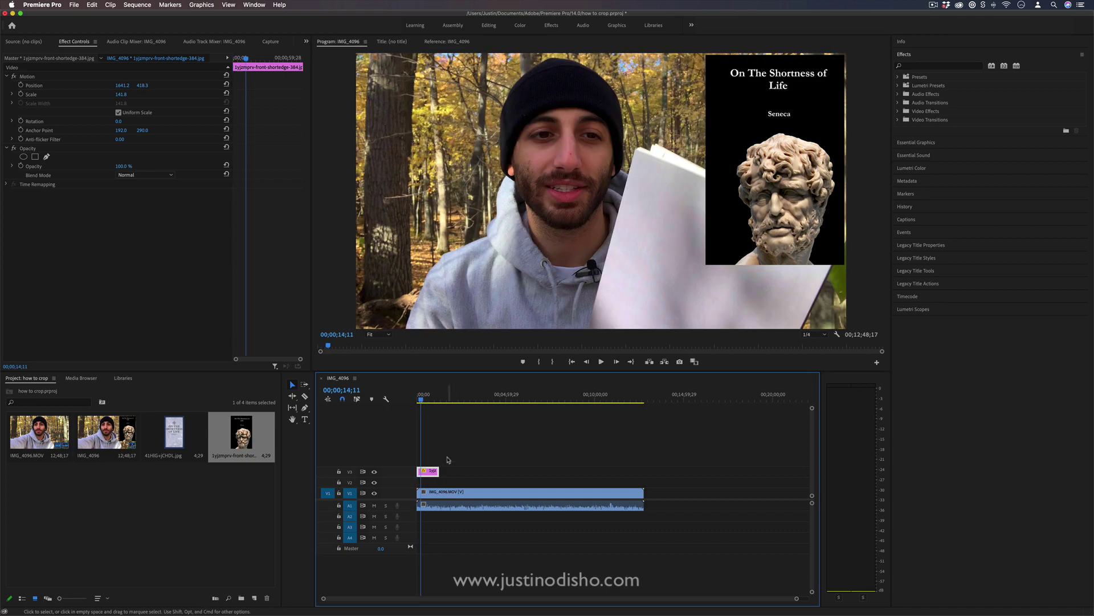
drag(438, 471, 643, 461)
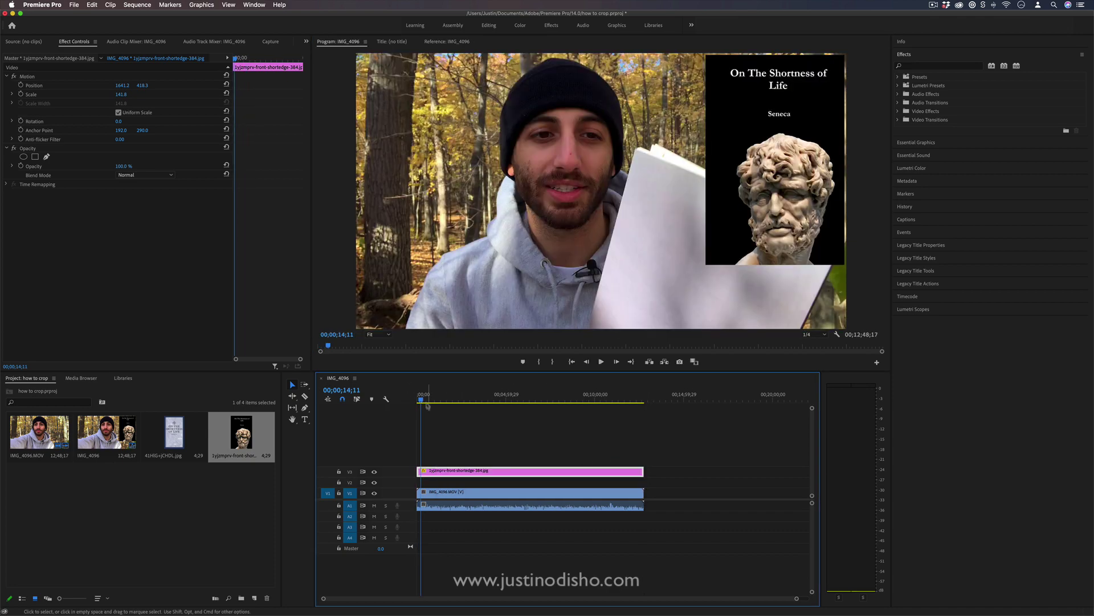
Step: Add the pale 'On the Shortness of Life' cover on V4 over the right side of the frame
drag(425, 397, 482, 401)
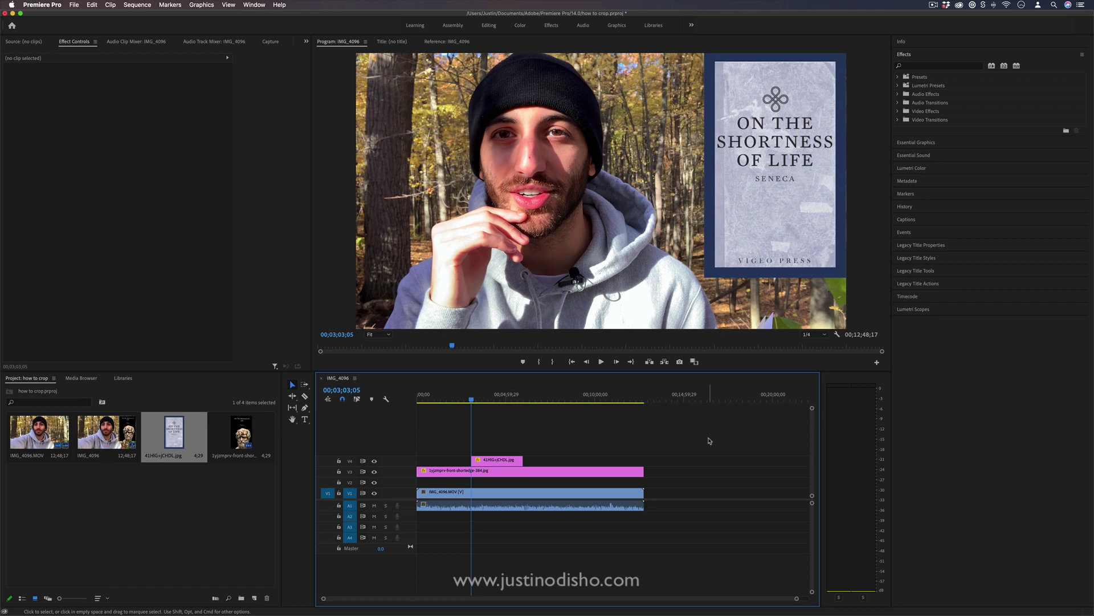
click(305, 420)
Step: Type a BOOK REVIEW caption with a 100% opaque background and no stroke
click(366, 85)
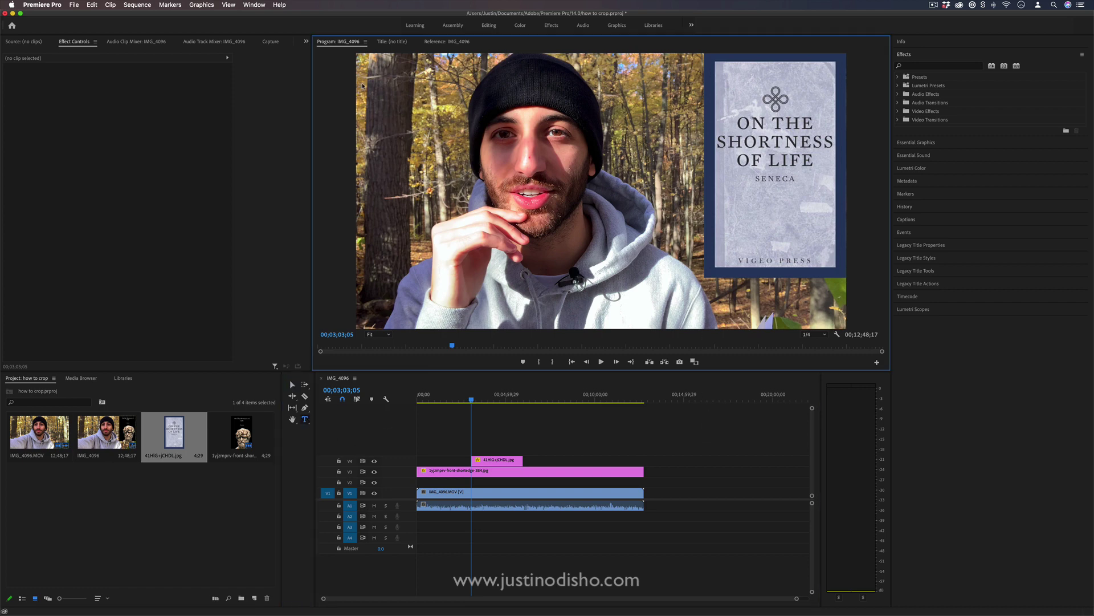
text(BOOK REVIEW)
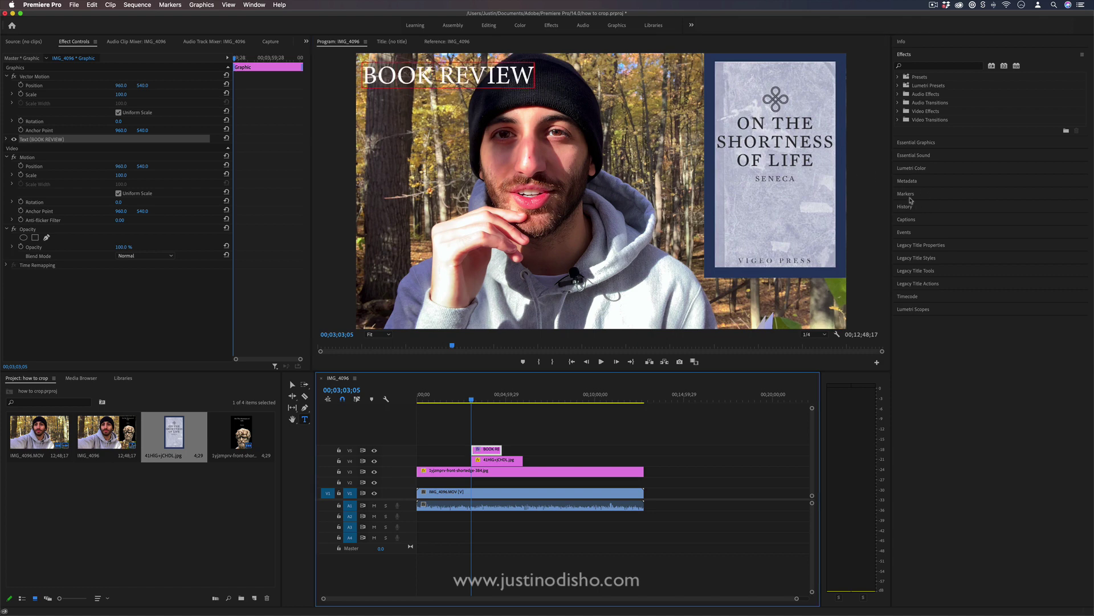
click(924, 143)
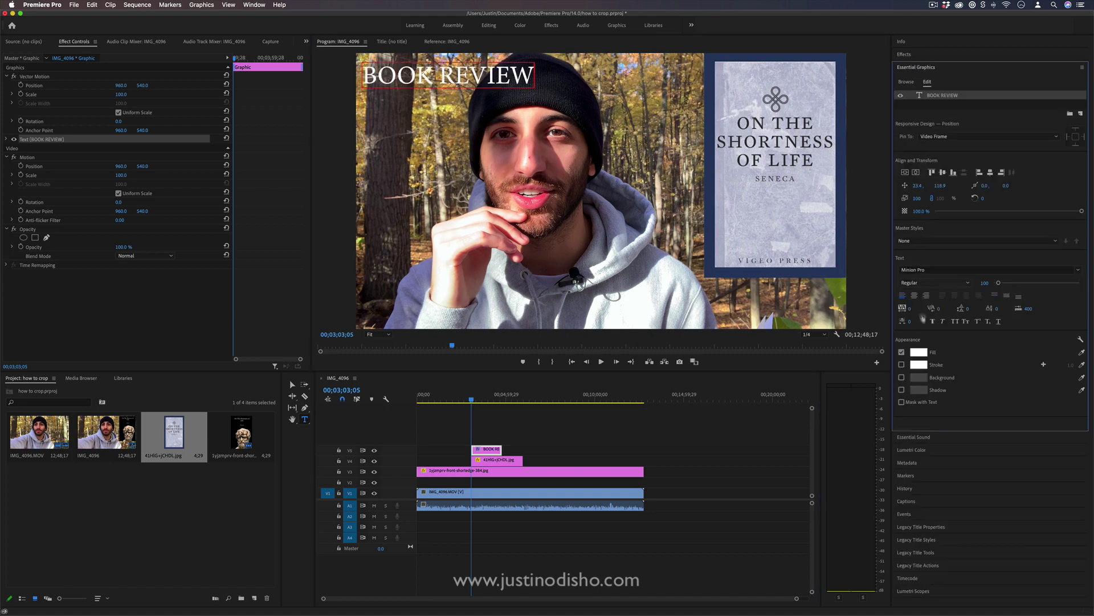
click(902, 377)
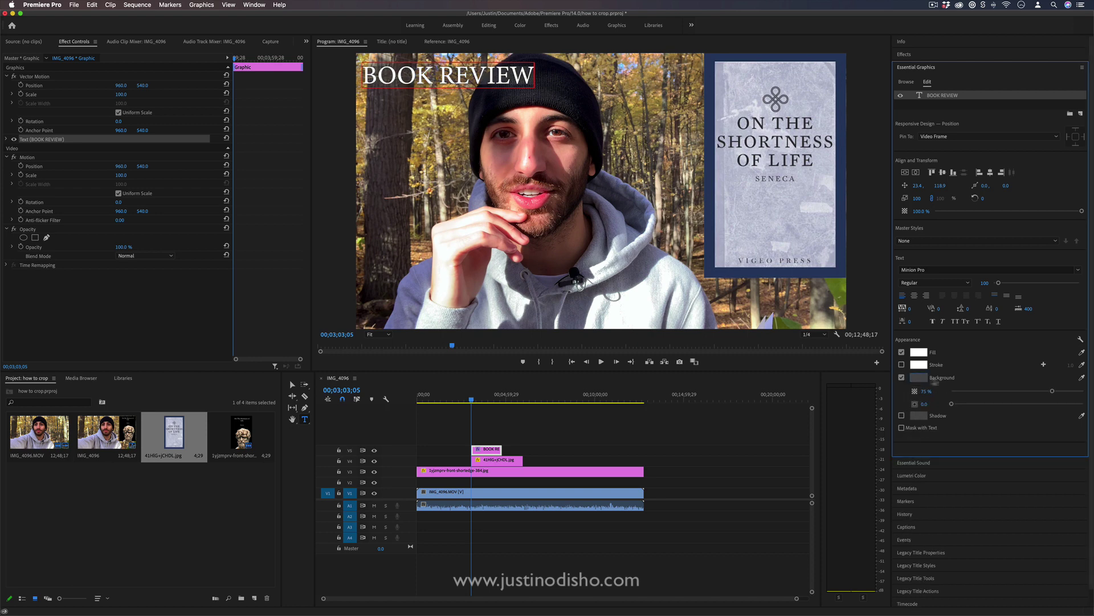
drag(1052, 391, 1091, 391)
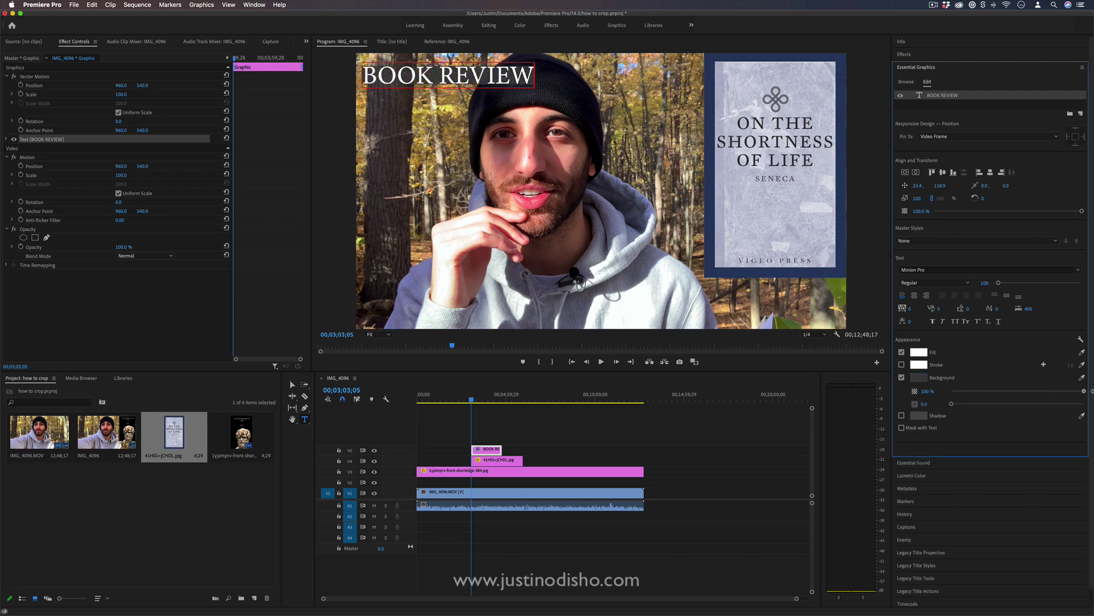
click(902, 366)
Step: Enlarge the BOOK REVIEW caption and move it along the bottom of the frame
click(293, 386)
drag(485, 74, 963, 330)
drag(780, 302, 659, 300)
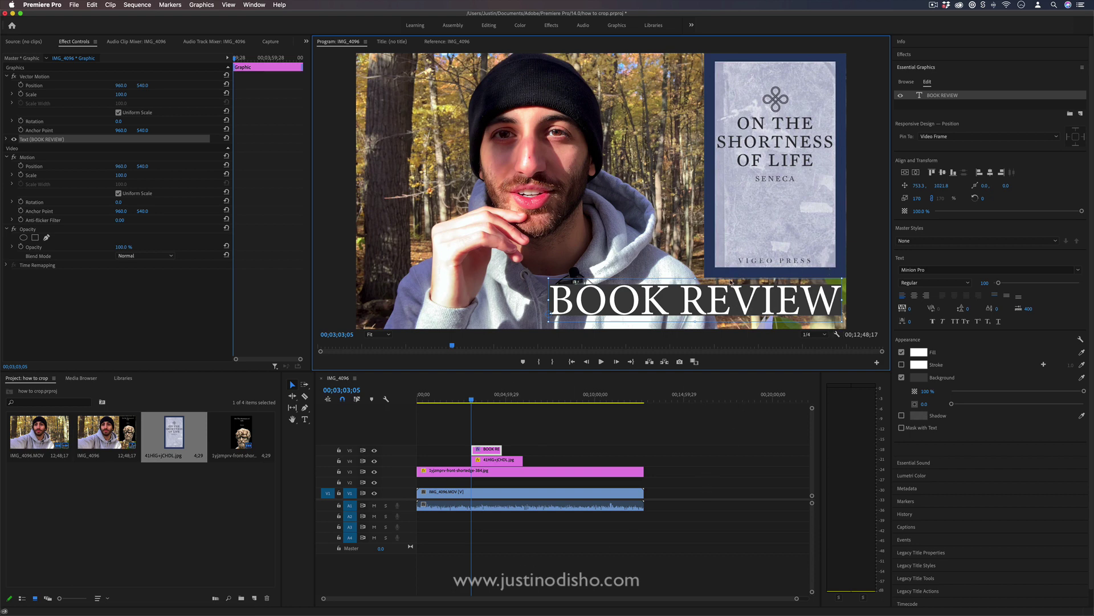
drag(819, 305, 667, 311)
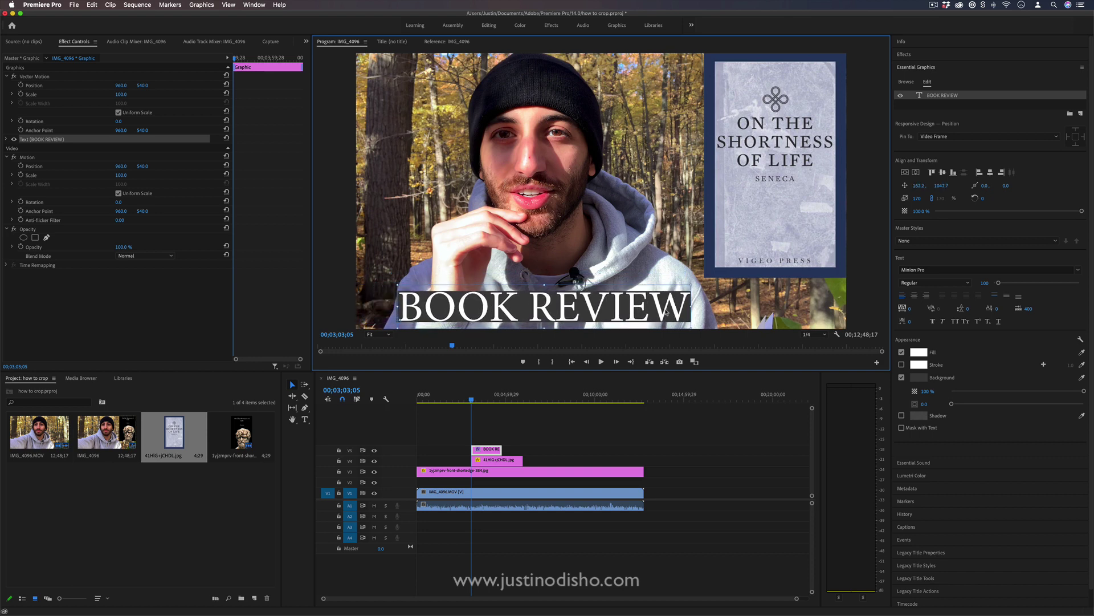
Step: Find the Generate > Ramp effect in the Effects panel and try applying it to a clip
click(925, 55)
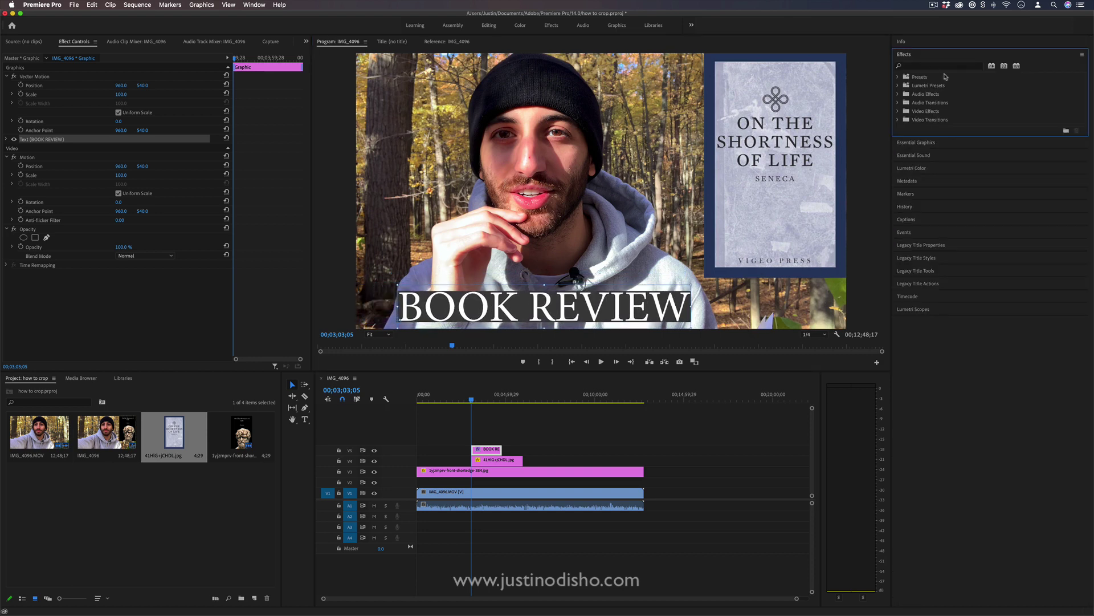
click(898, 111)
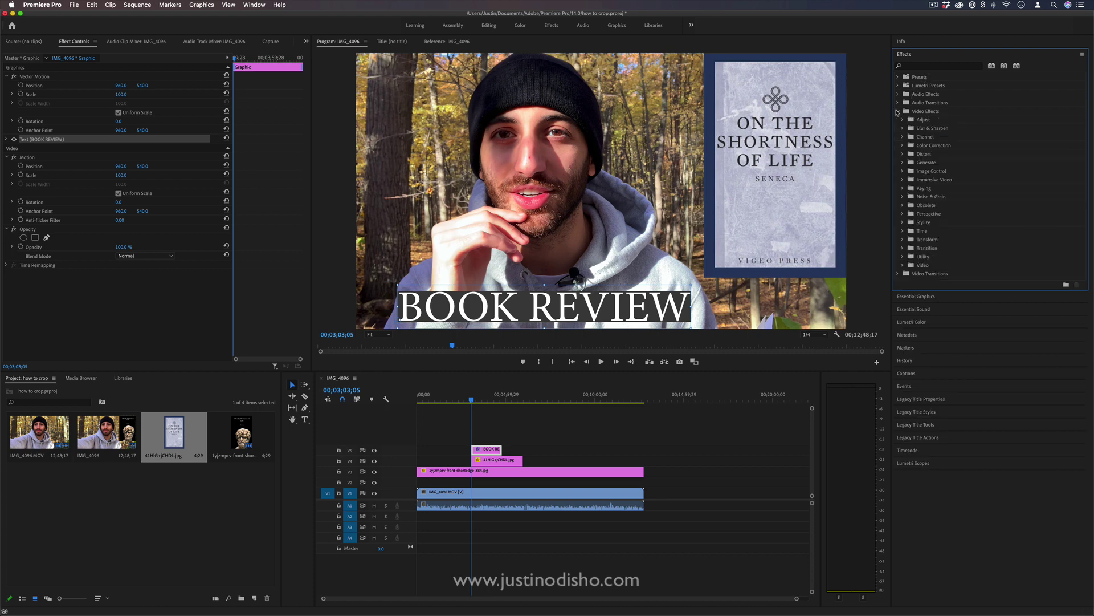
click(902, 163)
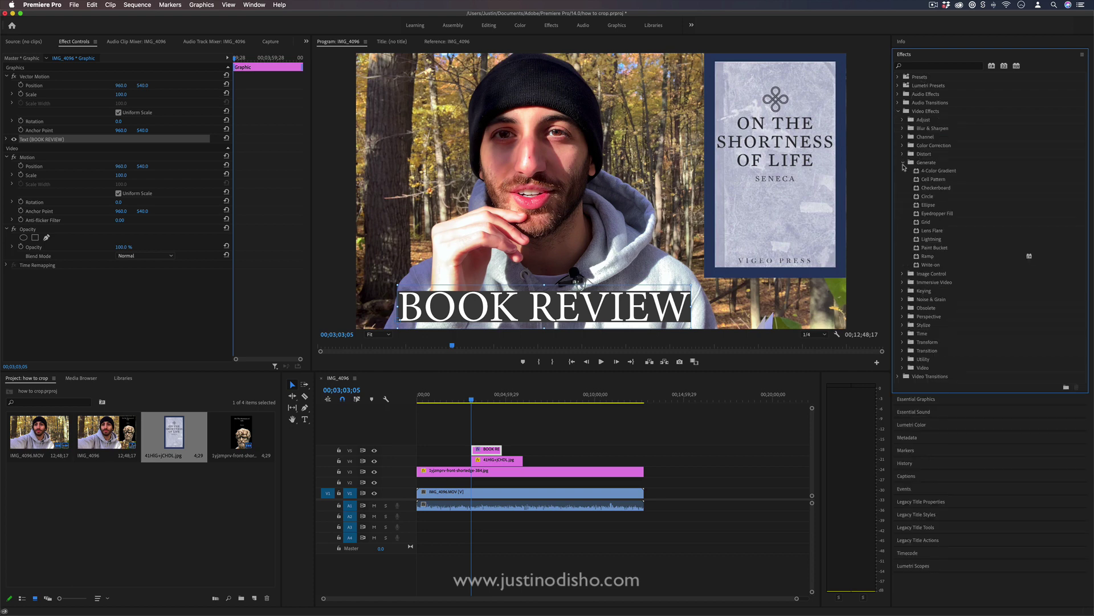
click(945, 173)
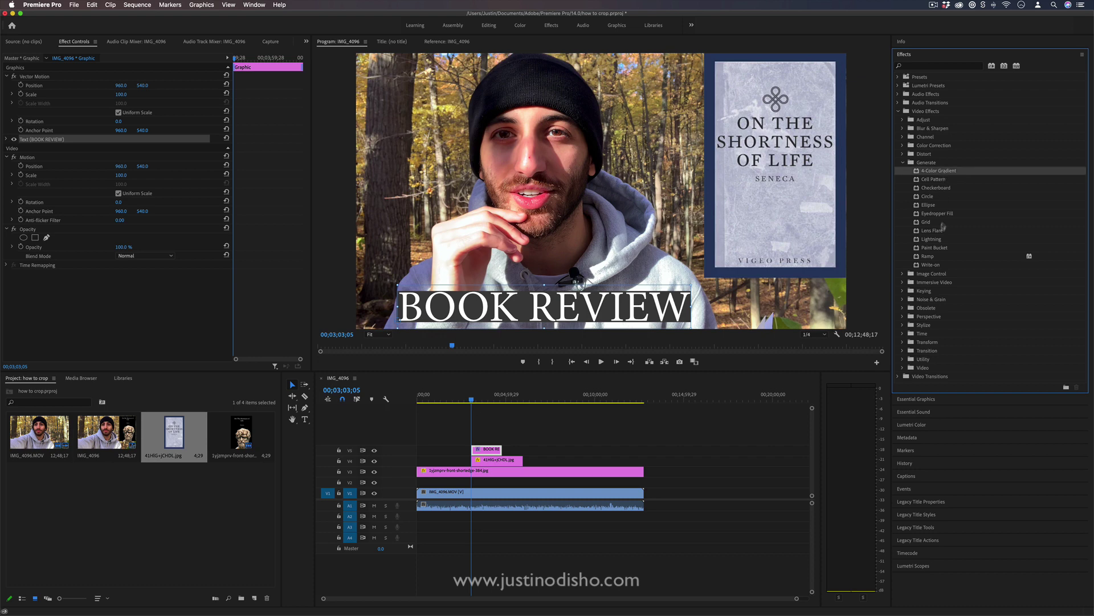
drag(928, 256, 746, 405)
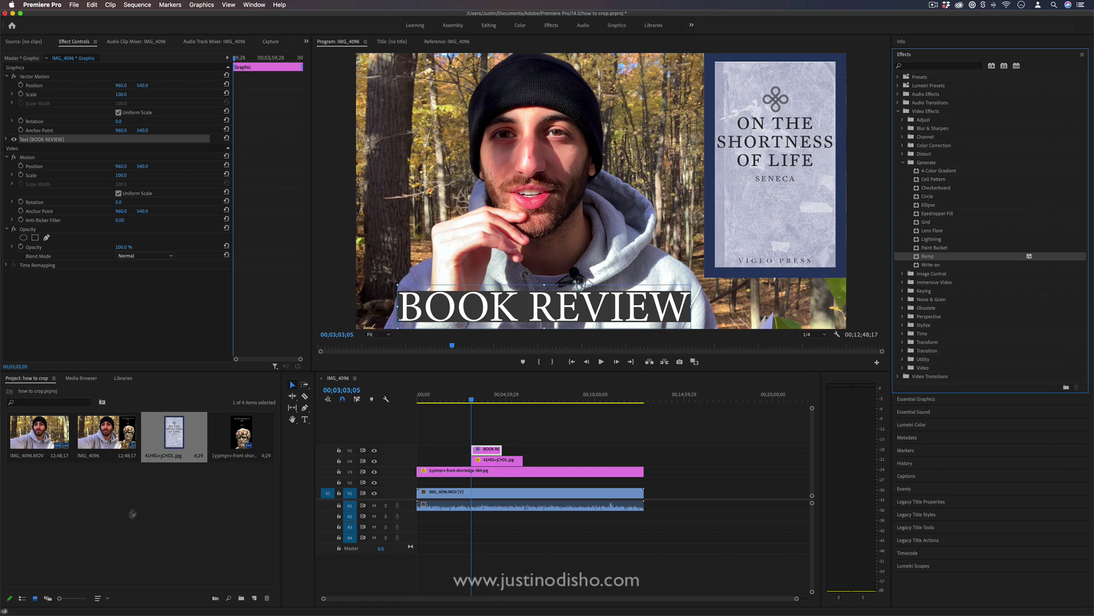
Step: Create a new Black Video item and place it on V2 above the footage
click(254, 598)
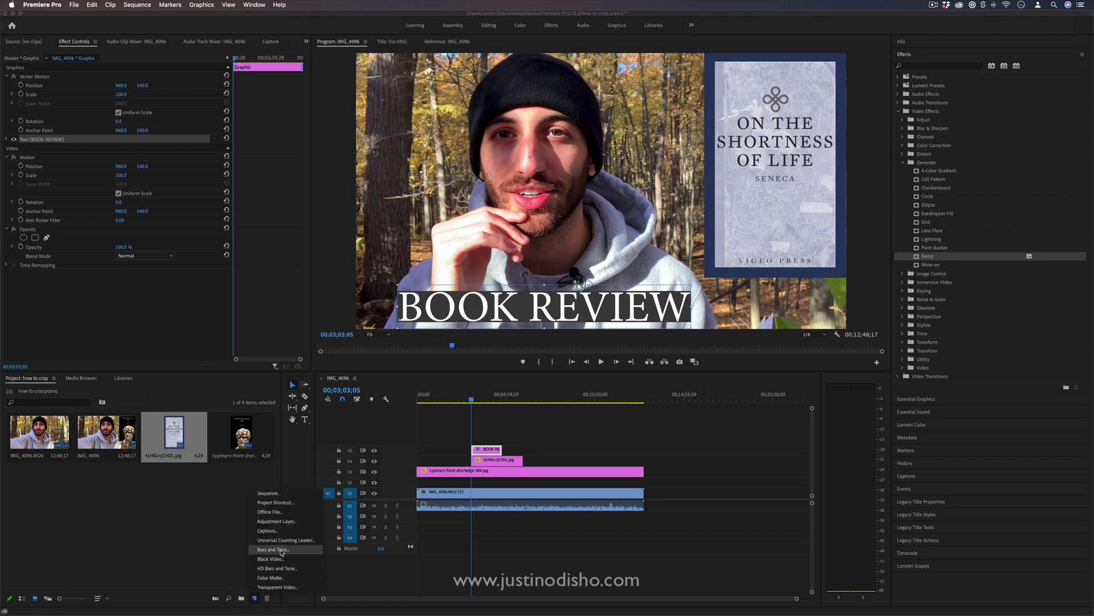
click(281, 559)
key(Return)
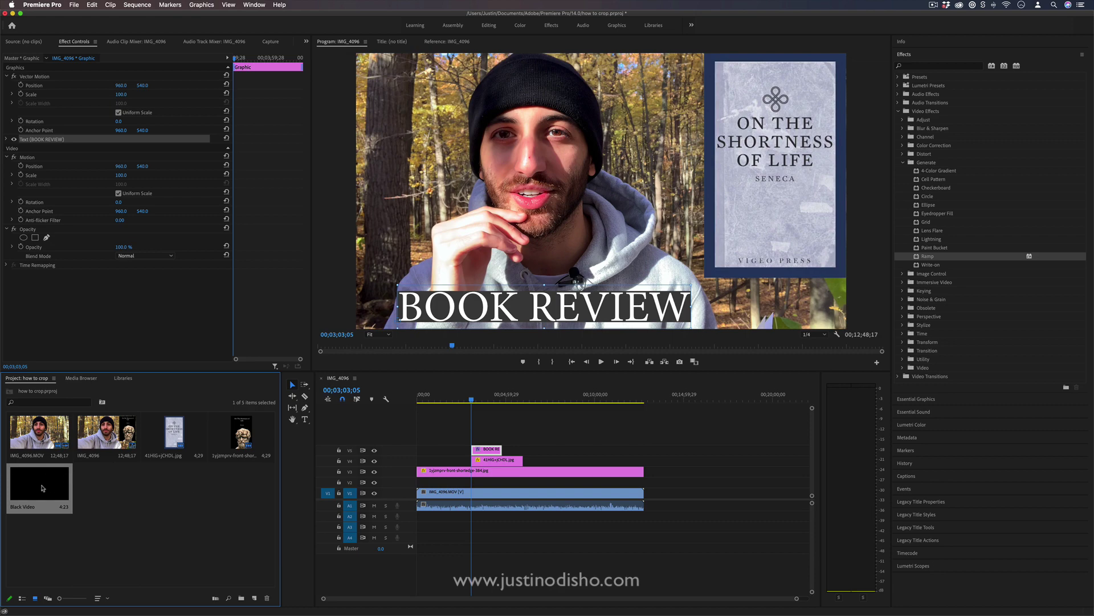
drag(43, 488, 523, 482)
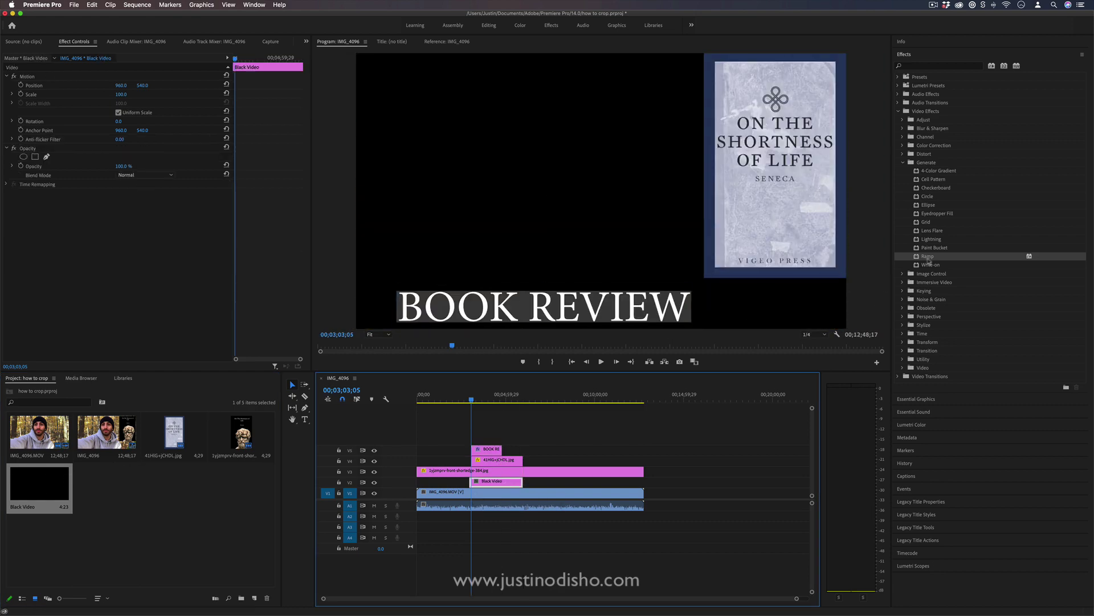
Step: Apply Ramp to the black video and set its start colour to bright blue
drag(928, 257, 505, 485)
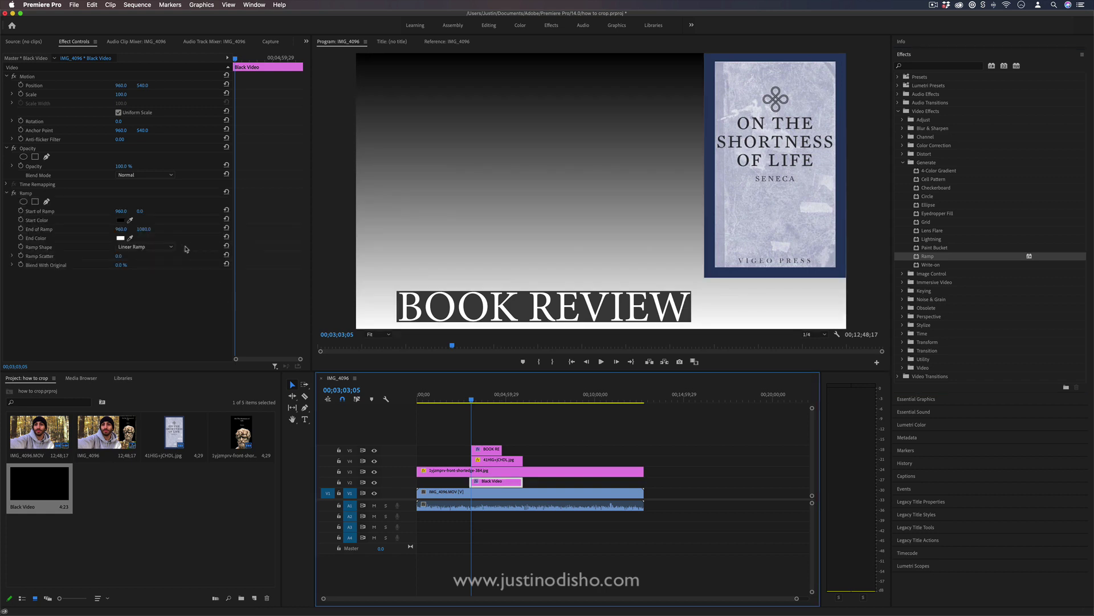
click(120, 220)
click(449, 327)
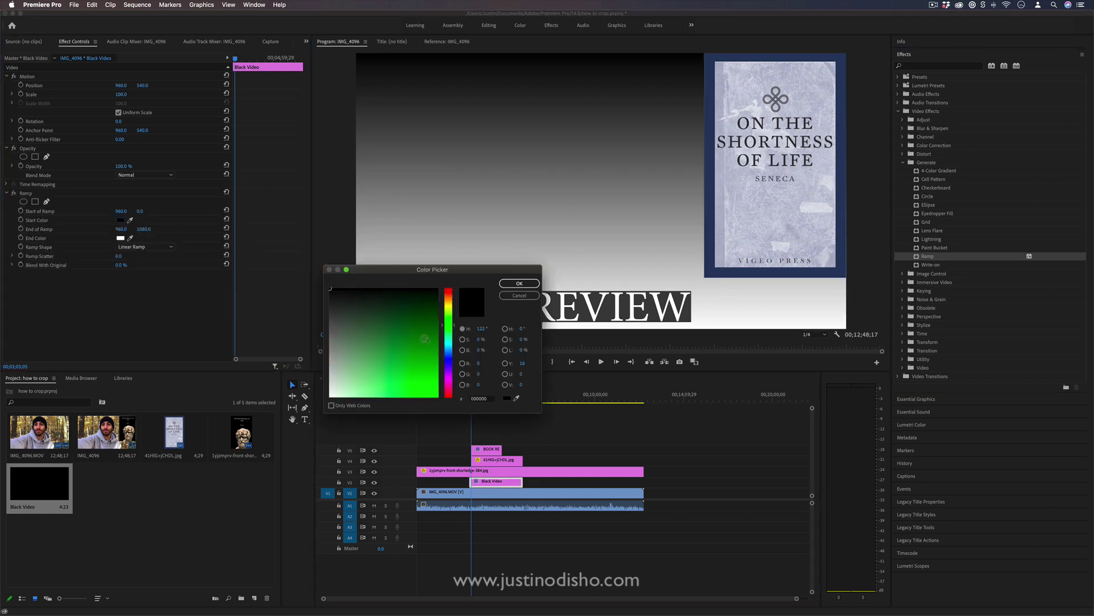
click(422, 370)
mouse_move(449, 336)
mouse_down()
mouse_move(445, 406)
mouse_move(454, 348)
mouse_up()
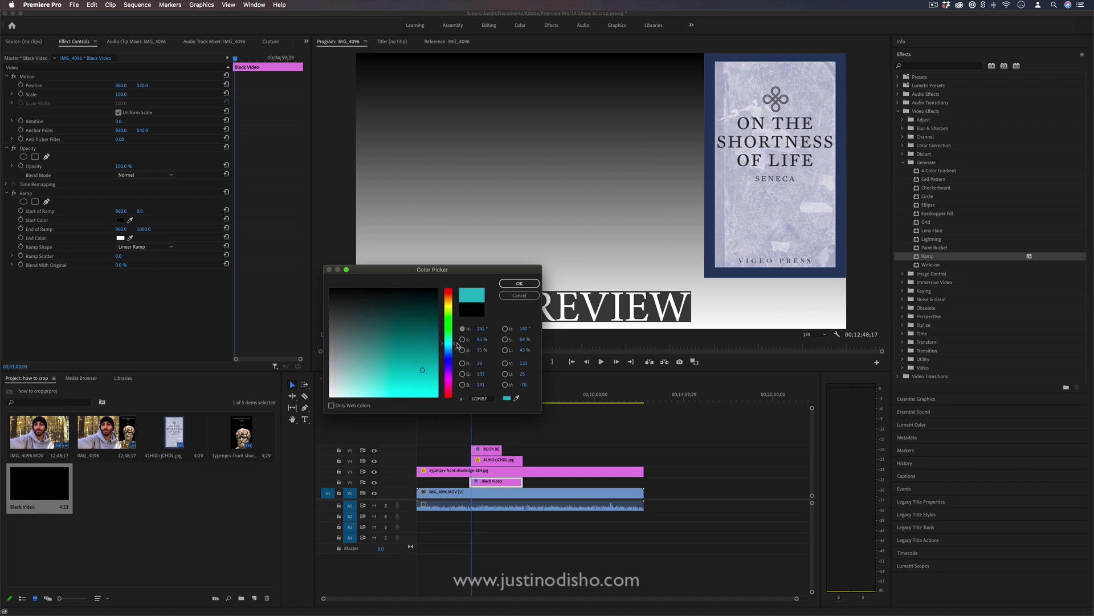
click(519, 283)
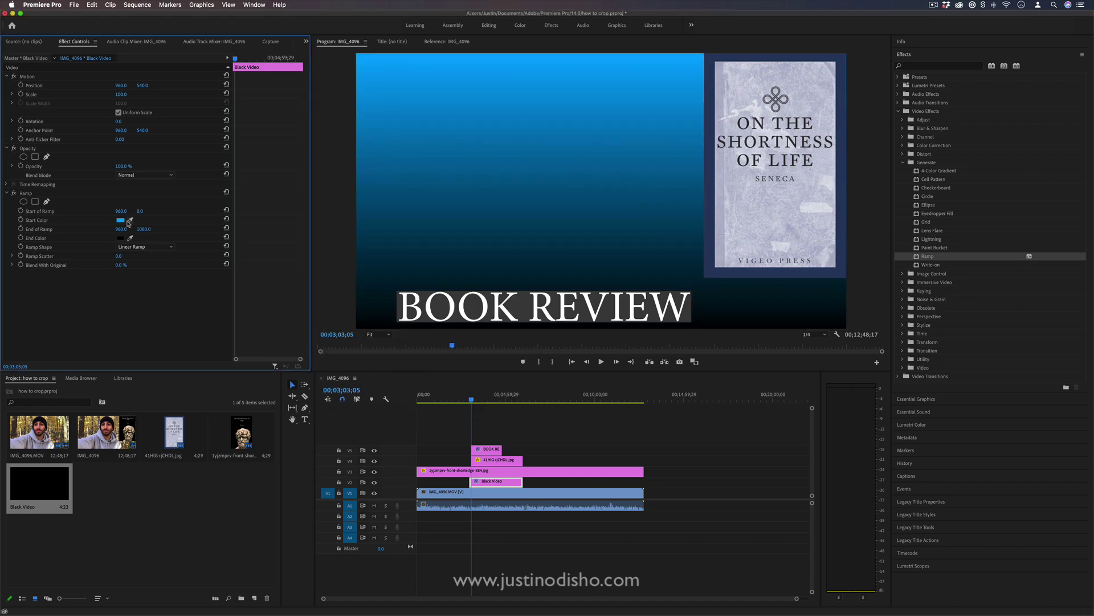
click(159, 175)
Step: Set the gradient's blend mode to Screen and move the Ramp start to 75.0, -520.0
click(149, 263)
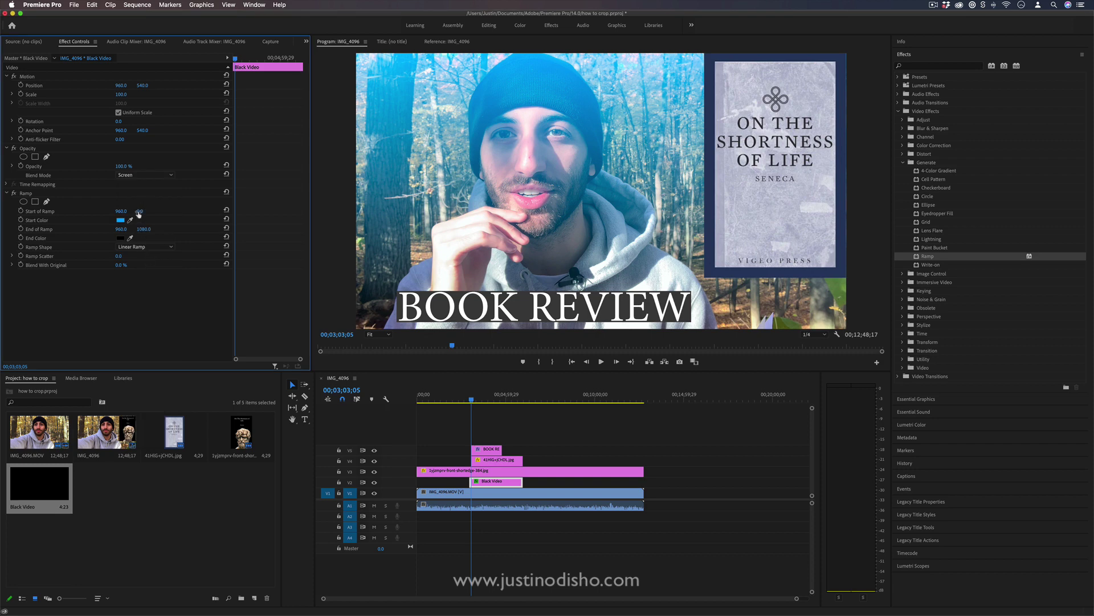
mouse_move(137, 215)
mouse_down()
mouse_move(159, 215)
mouse_move(140, 229)
mouse_move(66, 229)
mouse_move(145, 230)
mouse_move(92, 213)
mouse_move(157, 211)
mouse_up()
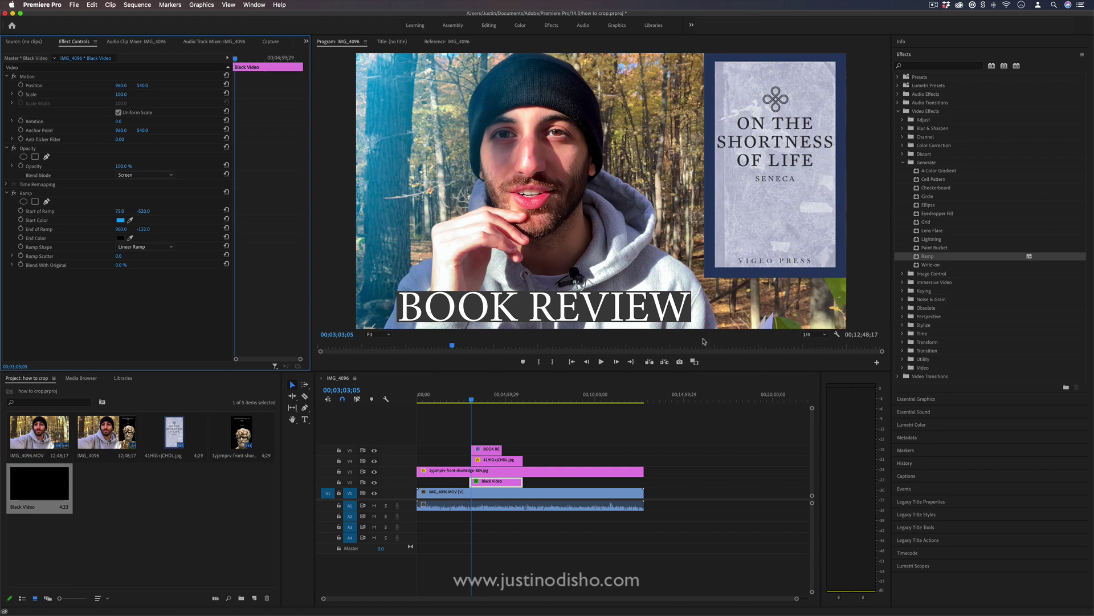
Step: Export the current frame as a PNG still and import it into the project
click(680, 362)
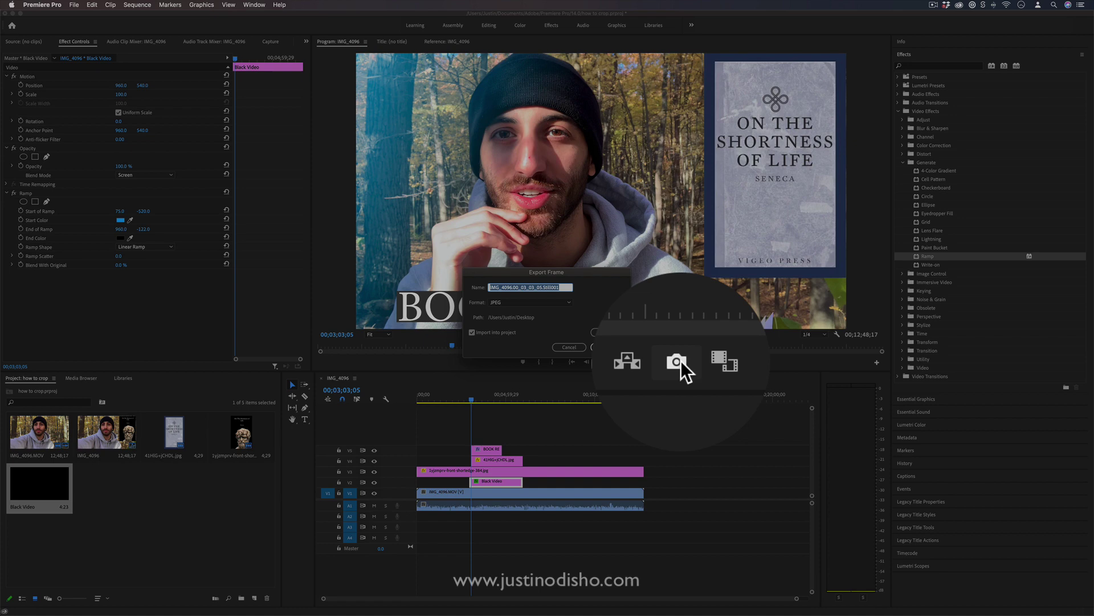
click(539, 303)
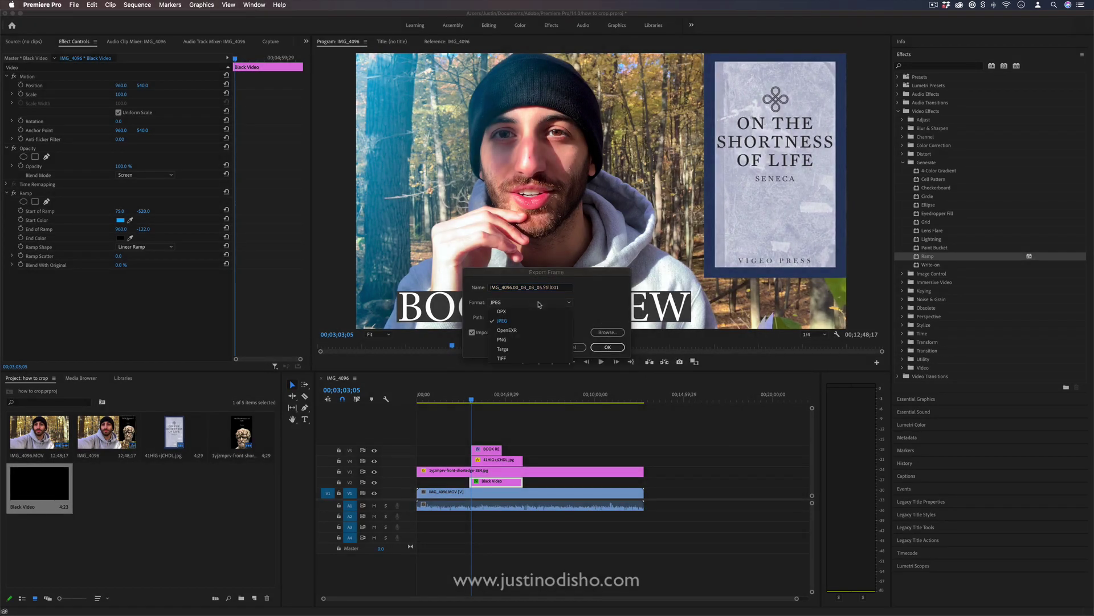
click(510, 339)
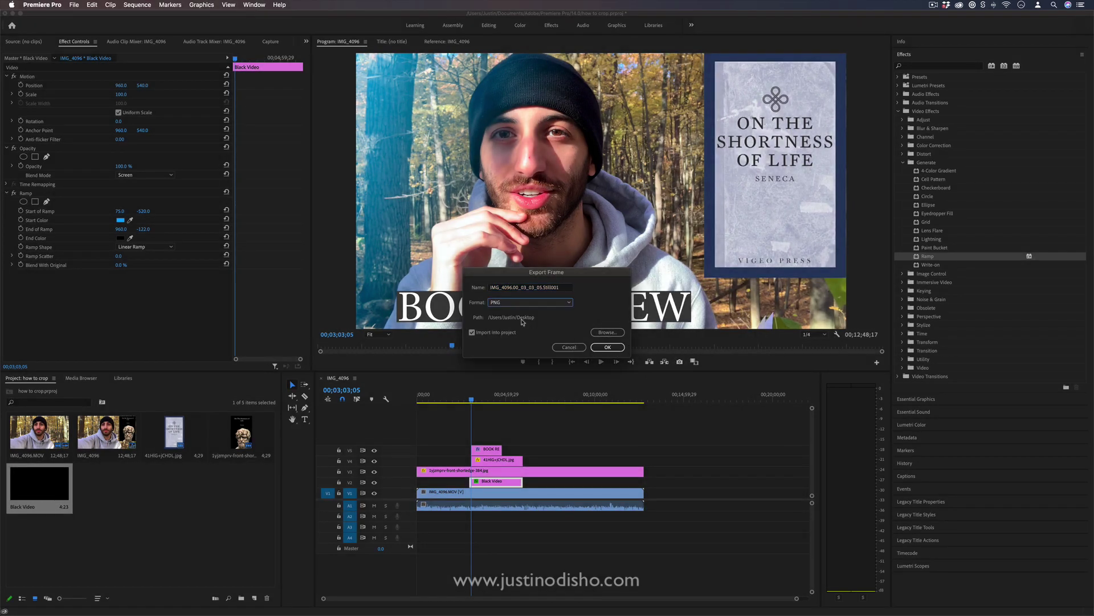
click(608, 347)
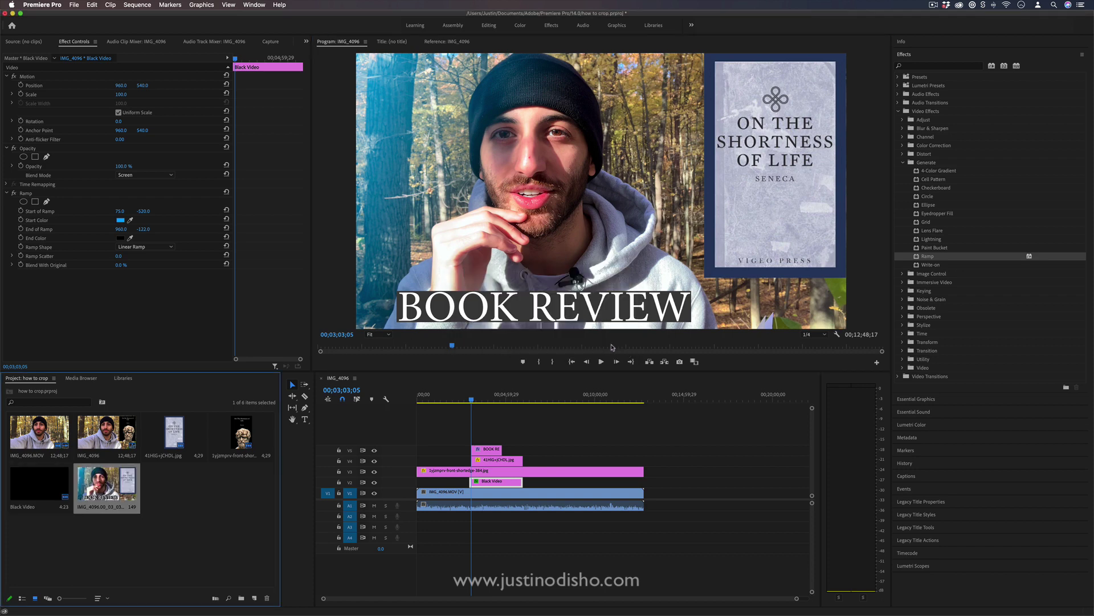
click(168, 5)
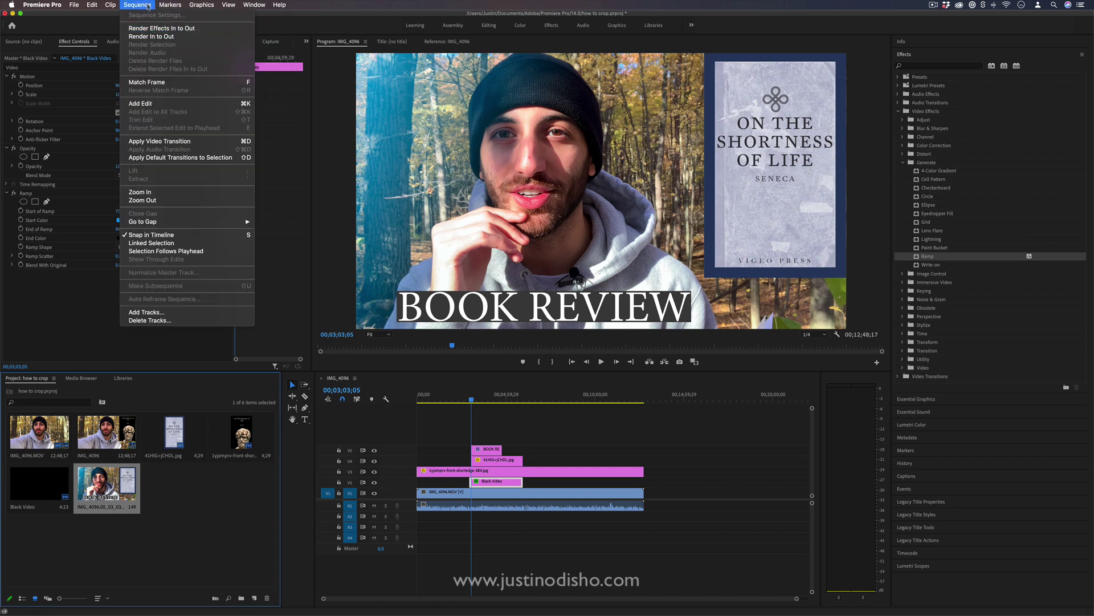
click(145, 5)
click(485, 439)
click(138, 5)
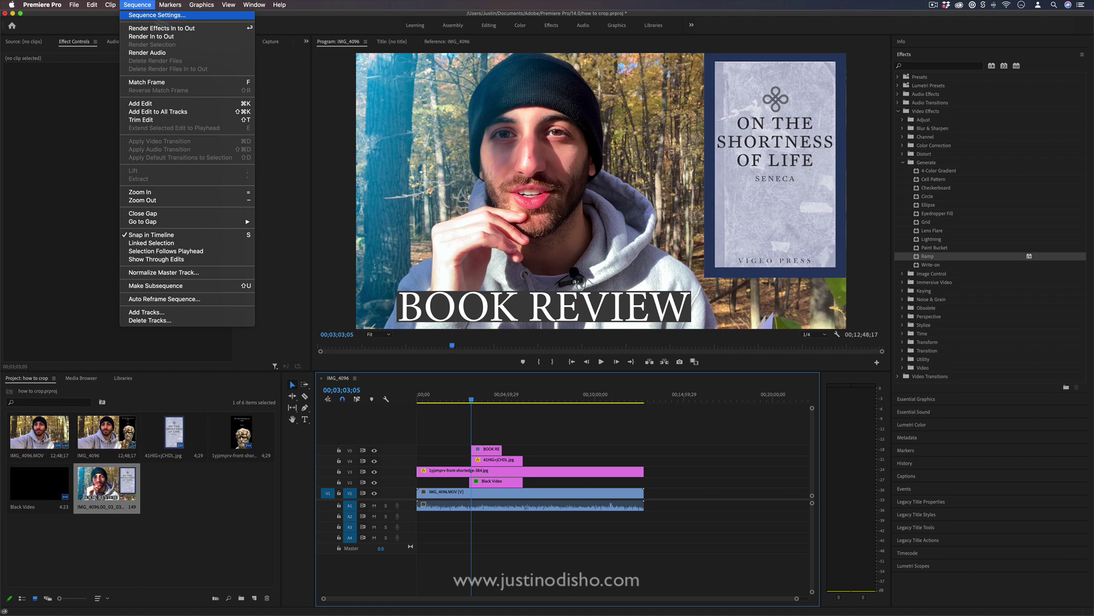
click(153, 14)
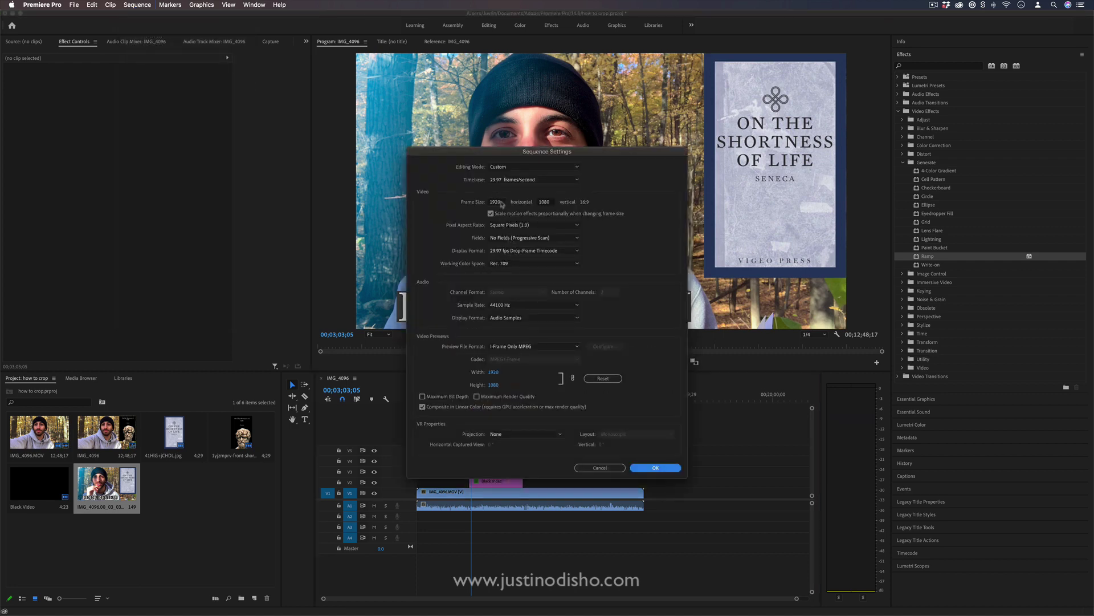
click(607, 468)
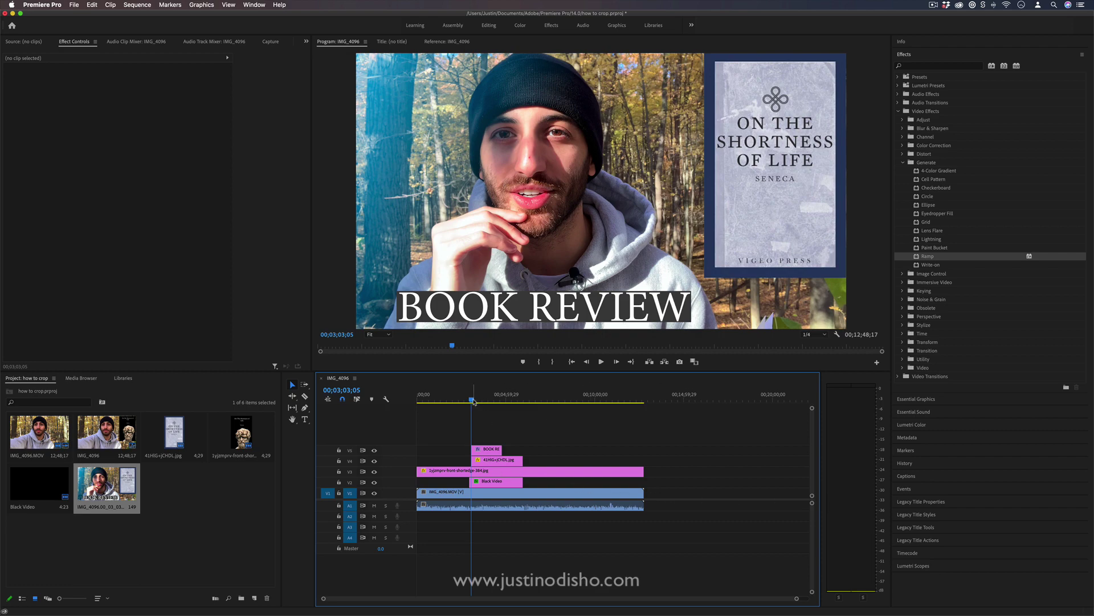
Step: Hide the V5 caption, V4 book cover and V2 gradient layers
mouse_move(479, 400)
mouse_down()
mouse_move(494, 401)
mouse_move(483, 401)
mouse_up()
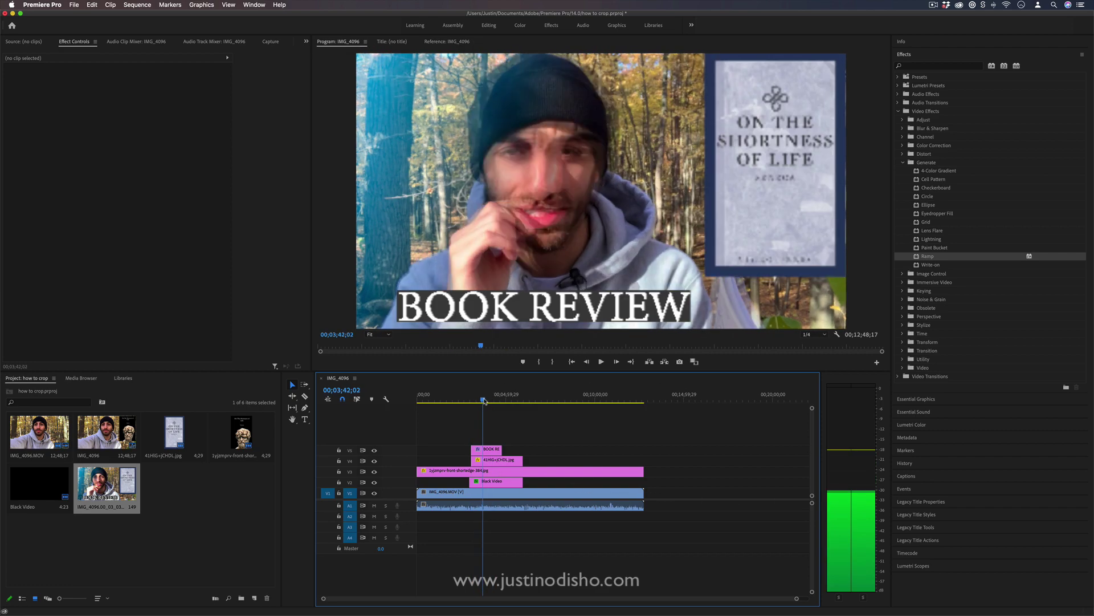
click(375, 450)
click(375, 461)
click(375, 483)
Step: Play and scrub the footage without overlays, then return to 00;00;00;00
click(520, 401)
key(space)
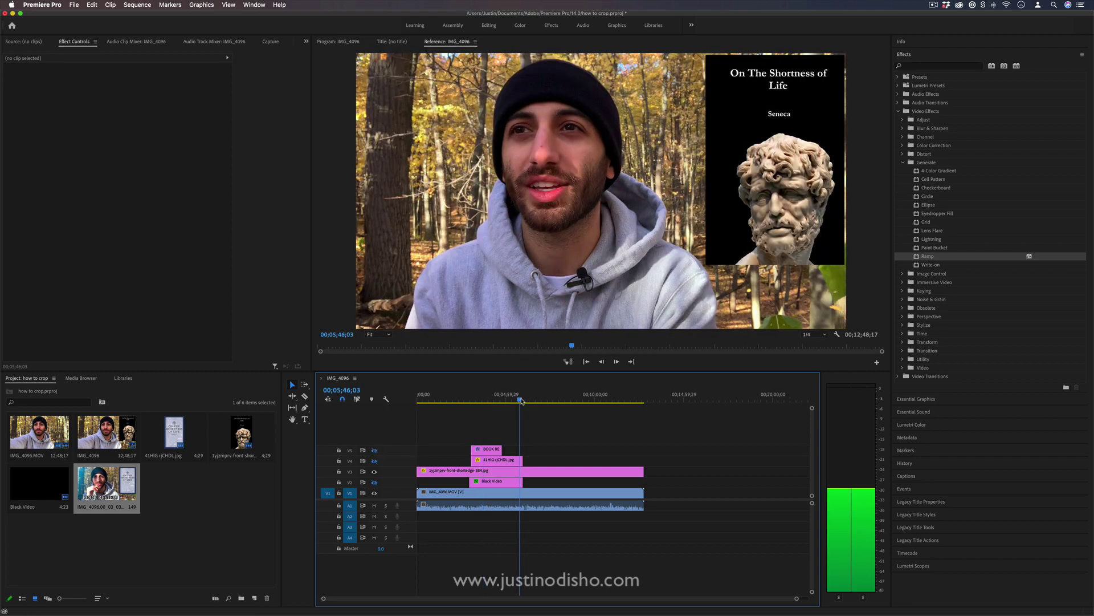
key(space)
drag(520, 401, 514, 400)
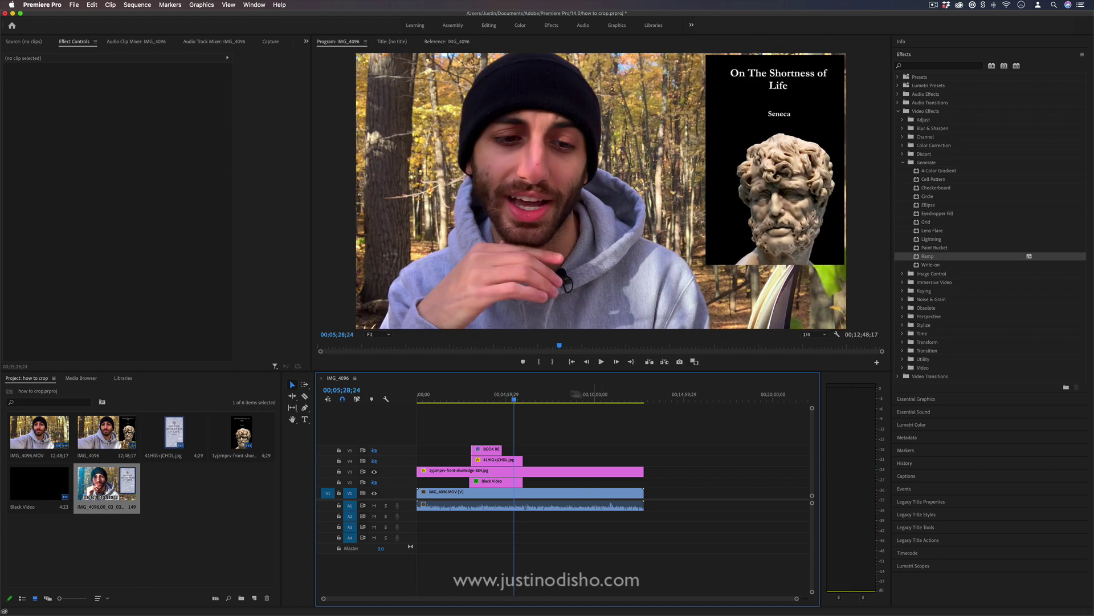
drag(520, 399, 513, 401)
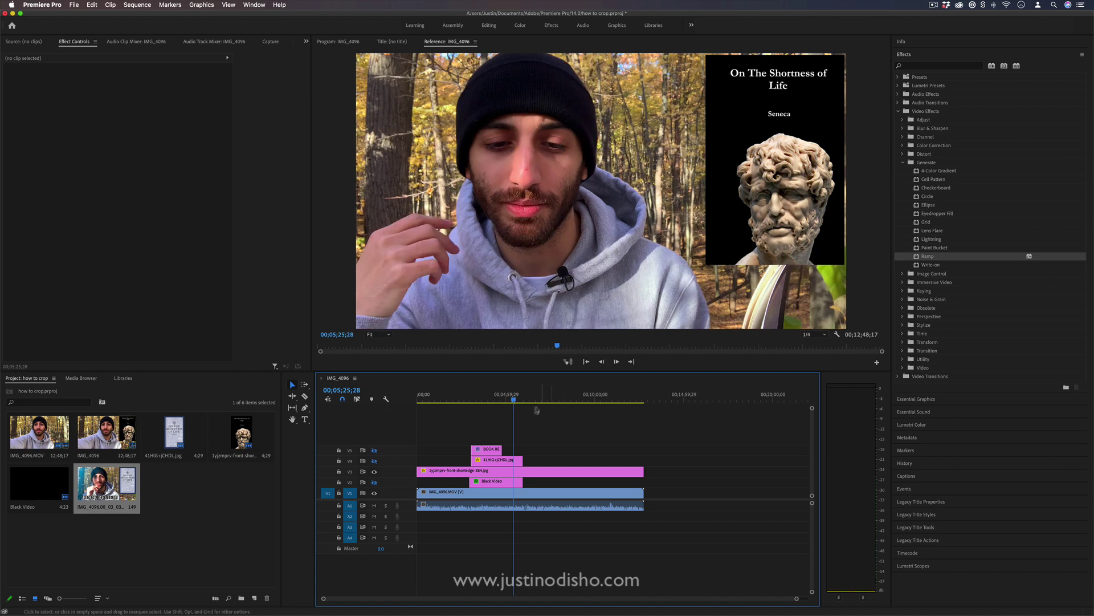
click(429, 400)
drag(430, 400, 450, 401)
click(419, 401)
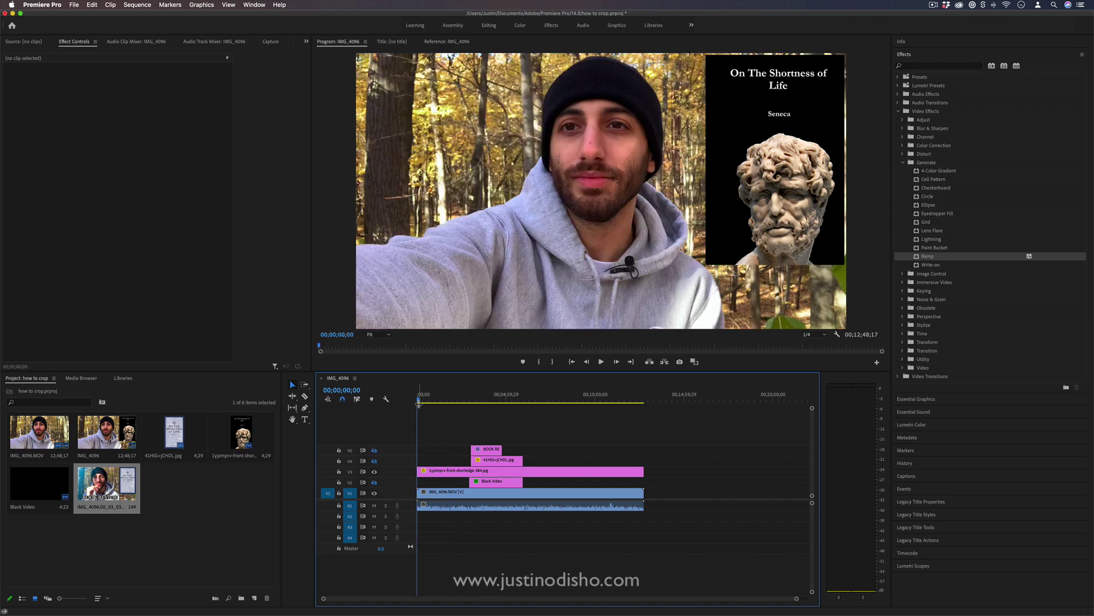